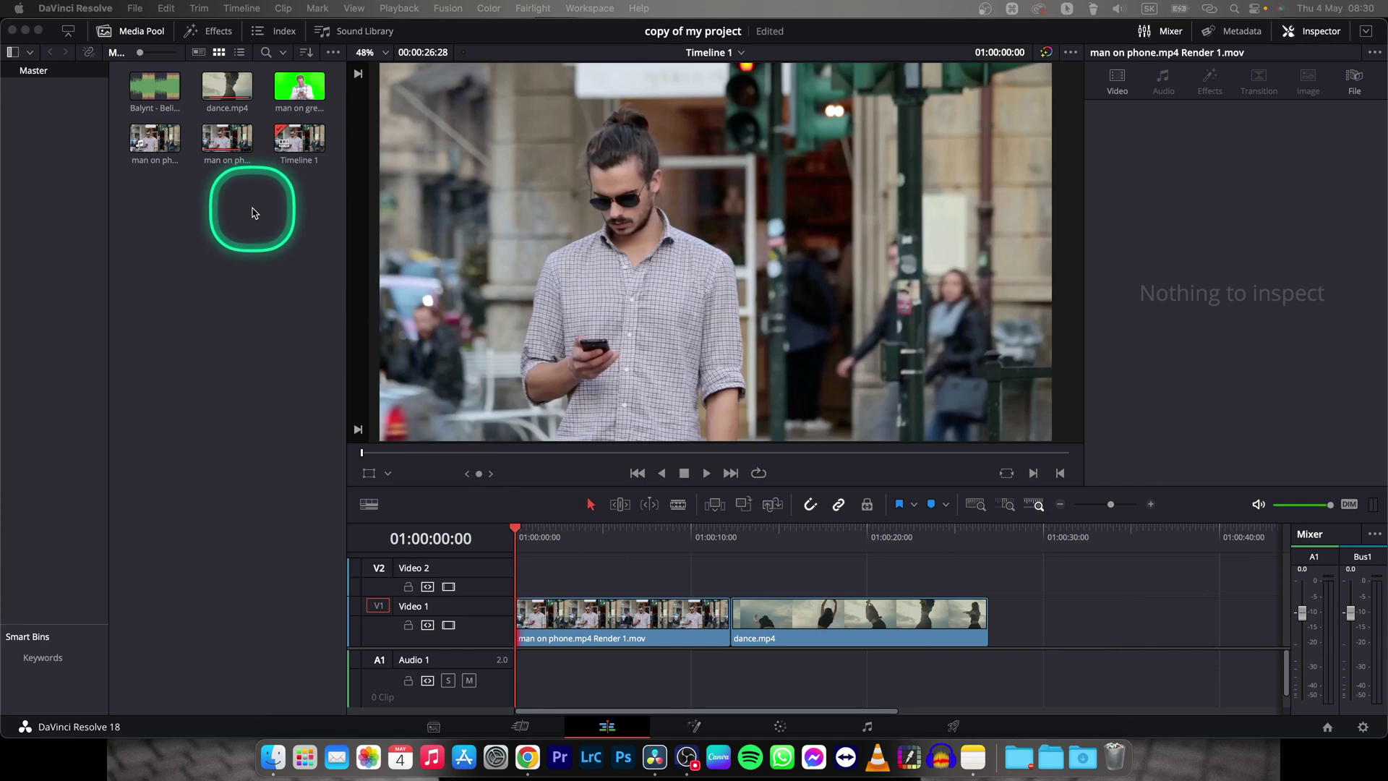
# - Select the man-on-phone and dance.mp4 clips and scrub the timeline to preview the footage
pyautogui.click(648, 627)
pyautogui.click(836, 618)
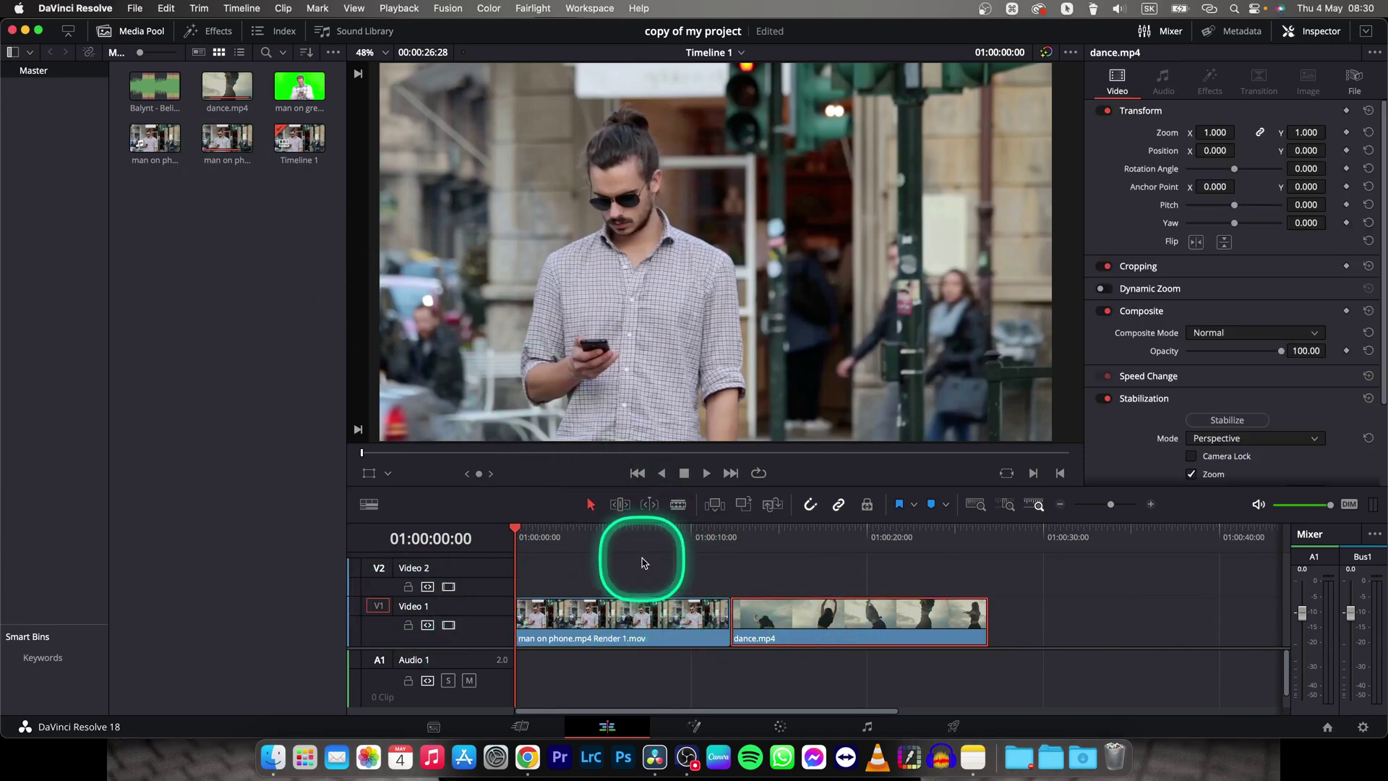
pyautogui.moveTo(519, 532)
pyautogui.mouseDown()
pyautogui.moveTo(889, 531)
pyautogui.moveTo(608, 532)
pyautogui.mouseUp()
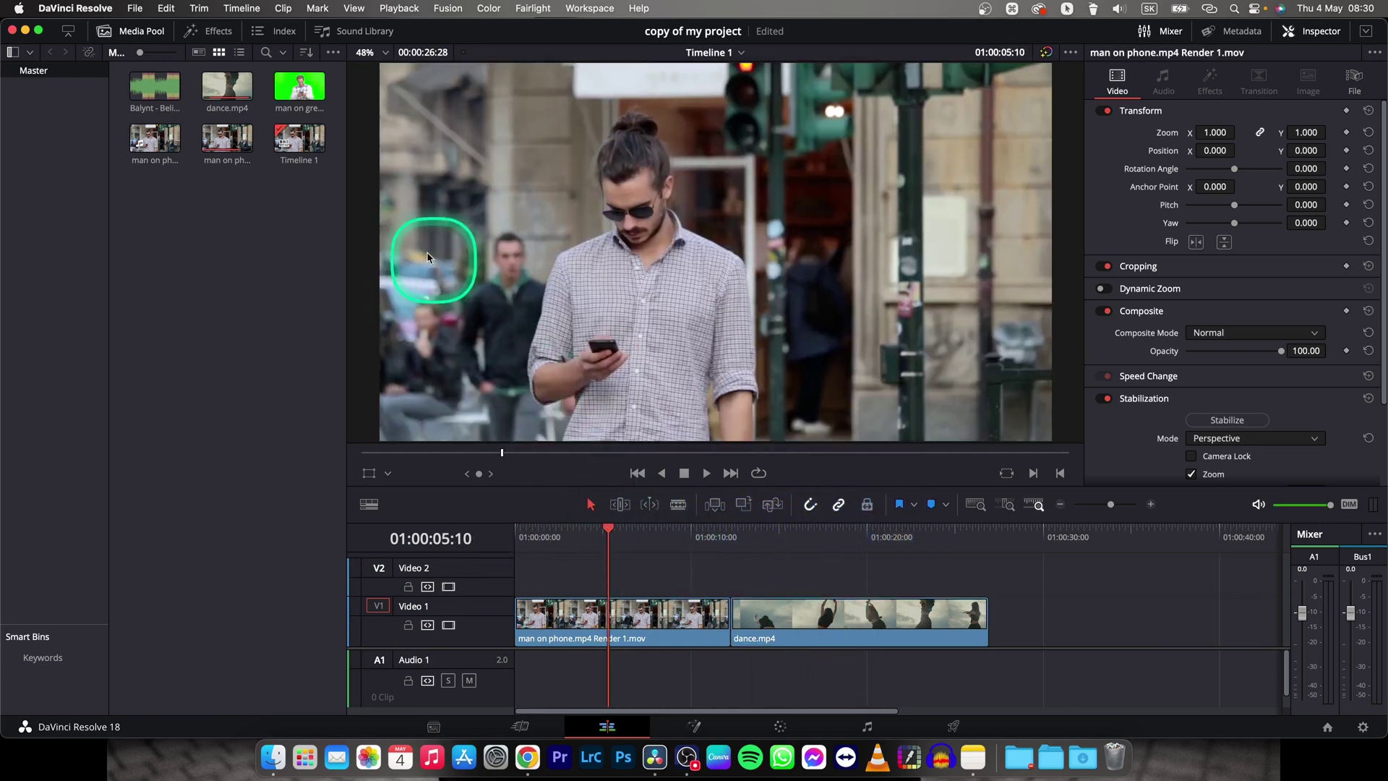
# - Replace the Media Pool with the Effects library's Video Transitions list
pyautogui.click(139, 33)
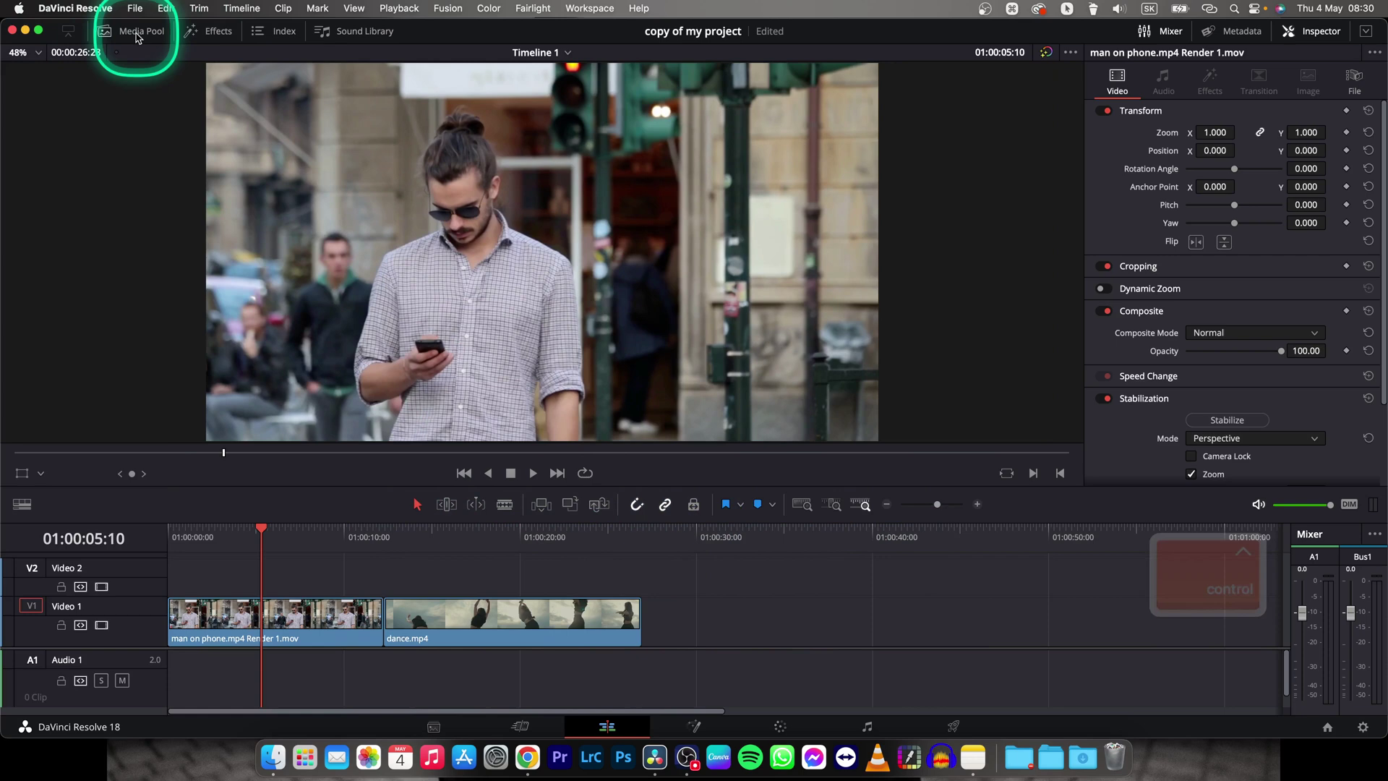
pyautogui.click(213, 33)
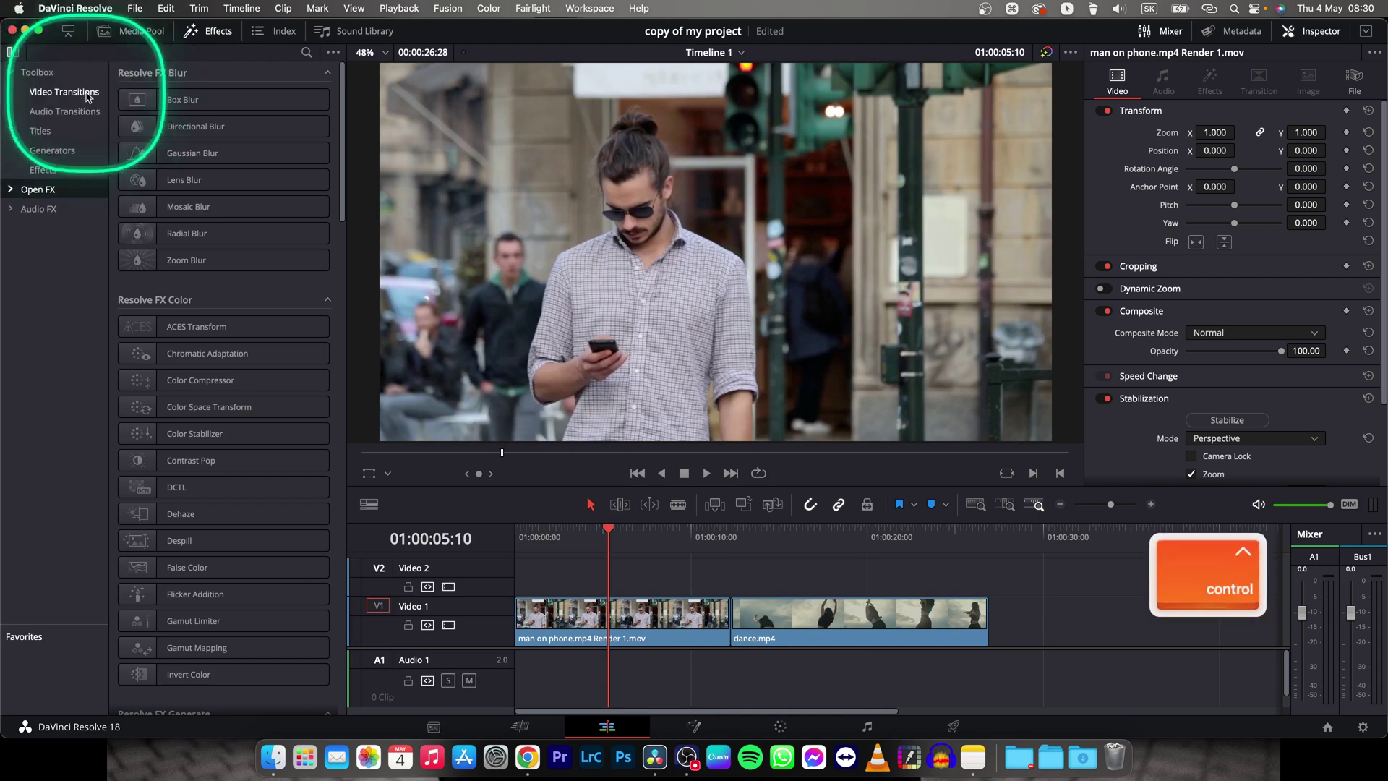
pyautogui.click(66, 93)
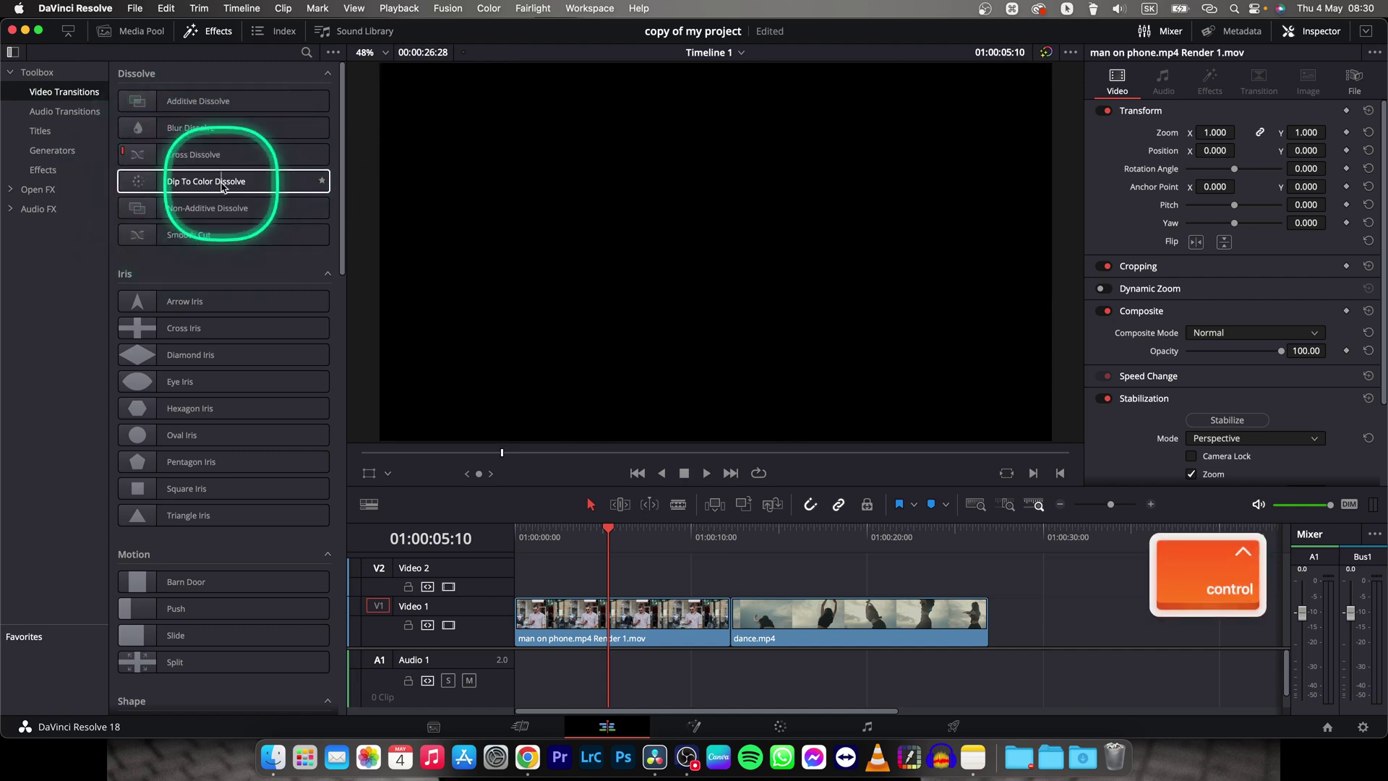
# - Drop Dip To Color Dissolve on the clip cut and at dance.mp4's end, then preview playback
pyautogui.moveTo(171, 183)
pyautogui.mouseDown()
pyautogui.moveTo(618, 461)
pyautogui.moveTo(729, 640)
pyautogui.moveTo(735, 629)
pyautogui.mouseUp()
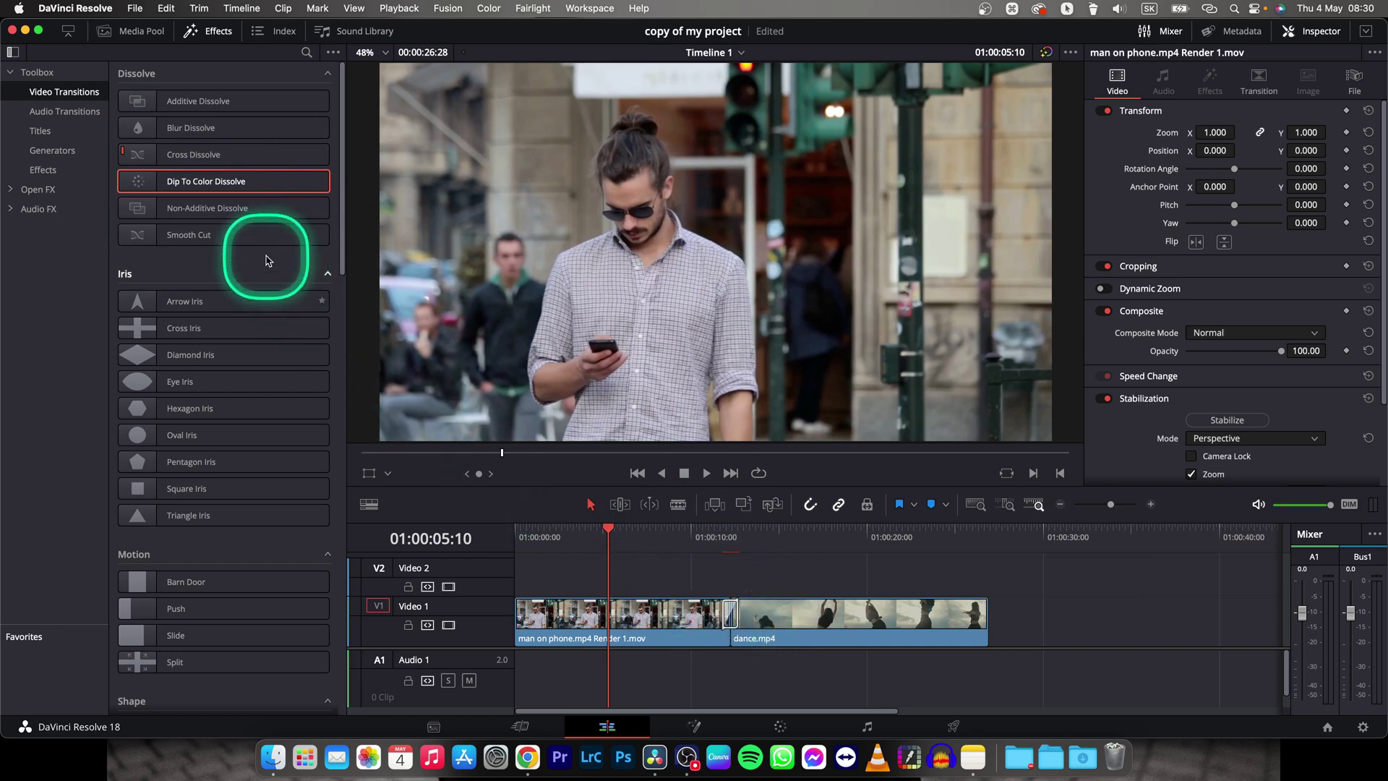
pyautogui.moveTo(196, 181); pyautogui.dragTo(854, 566)
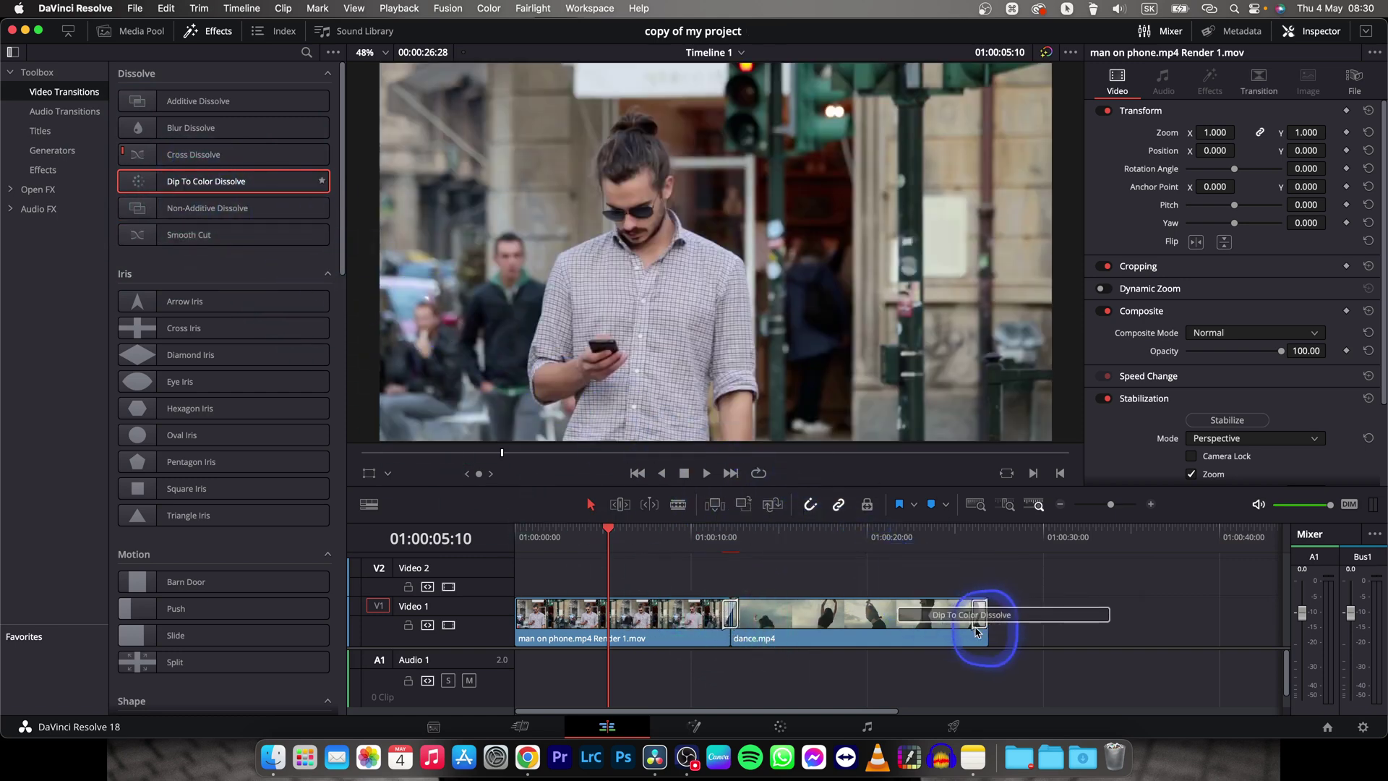
pyautogui.moveTo(973, 621); pyautogui.dragTo(979, 616)
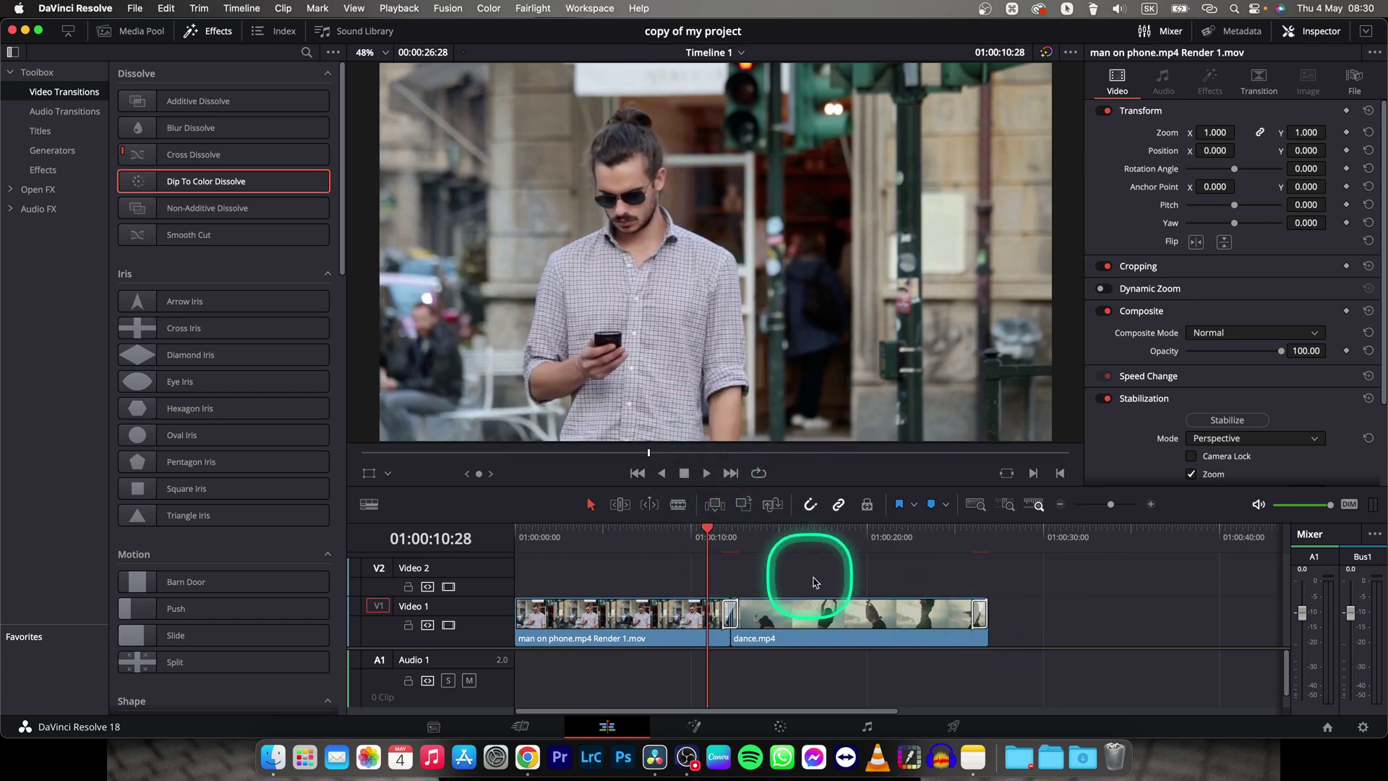
pyautogui.press('space')
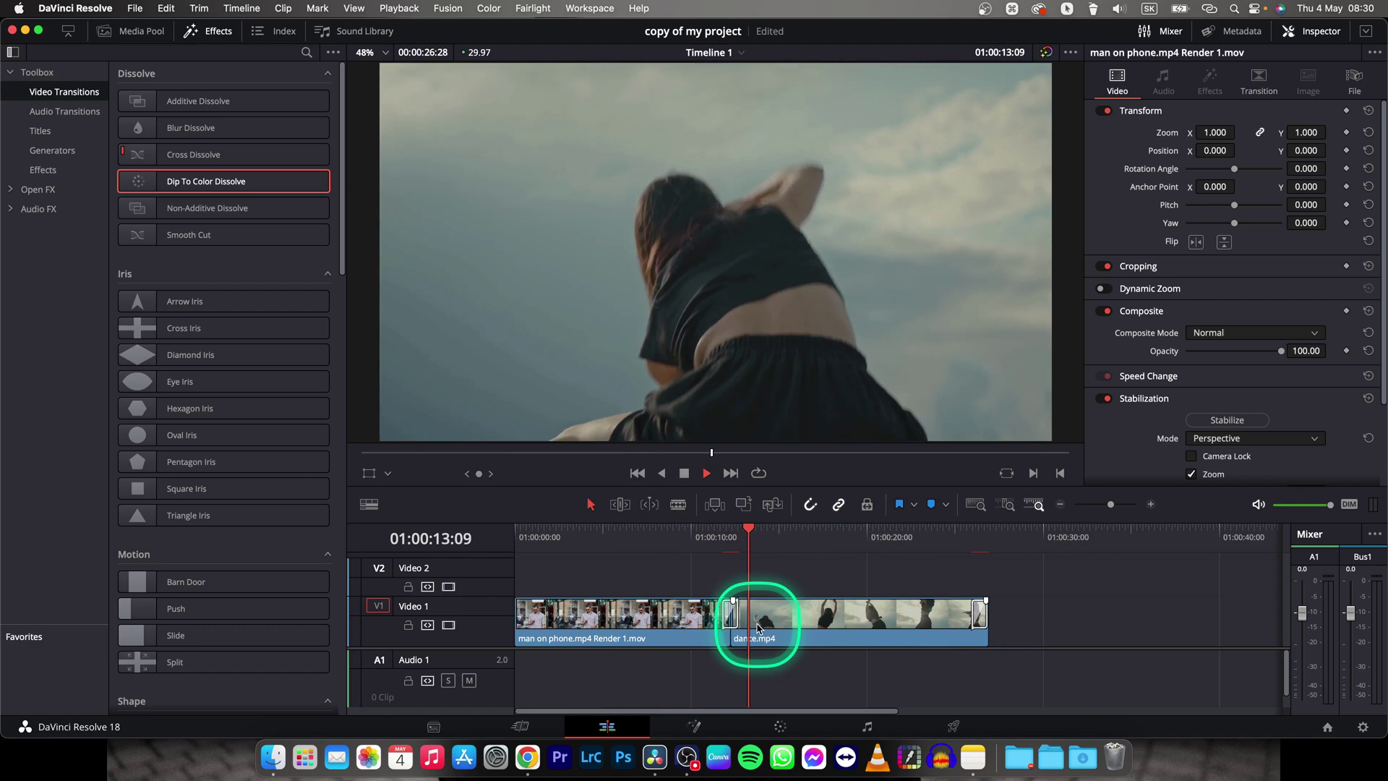
pyautogui.press('space')
pyautogui.scroll(3, 737, 618)
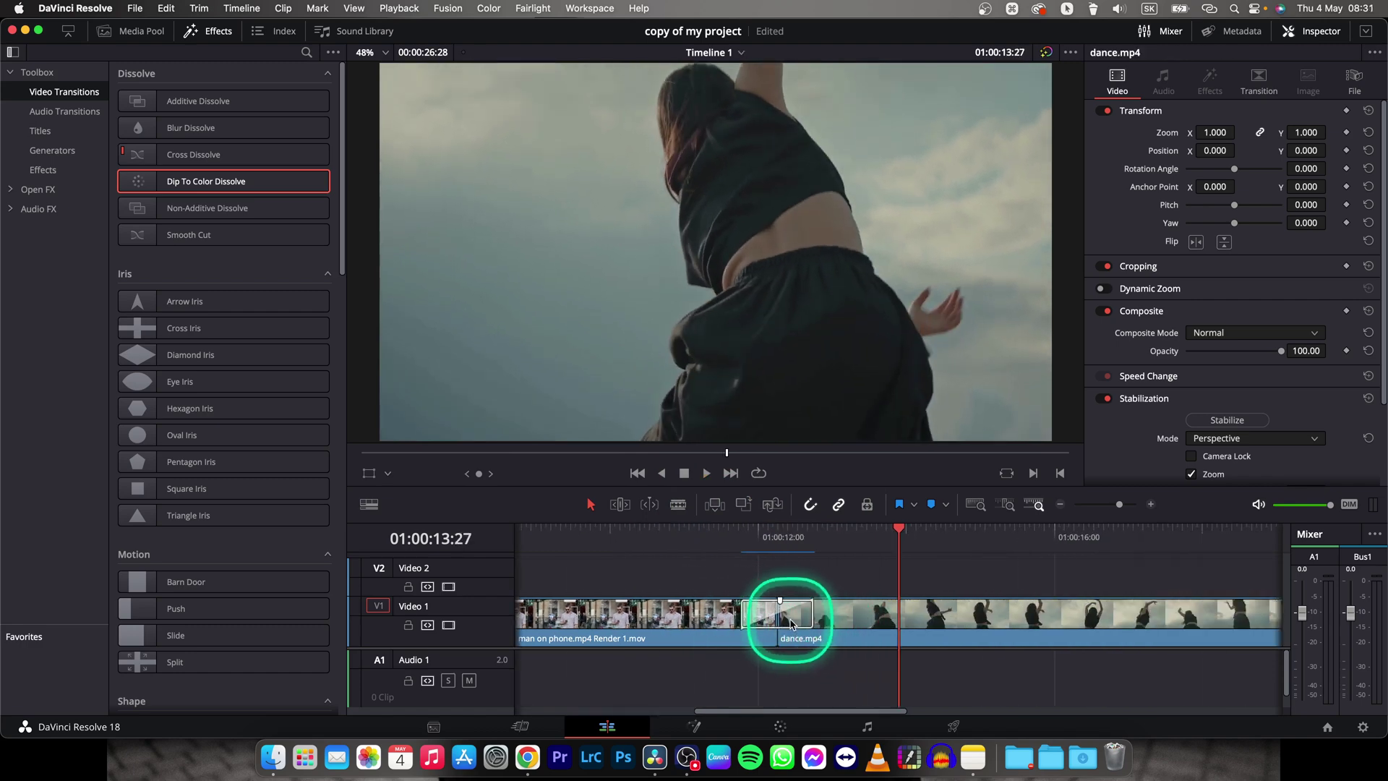
# - Set the between-clips dissolve's dip colour to white in the Inspector
pyautogui.click(789, 621)
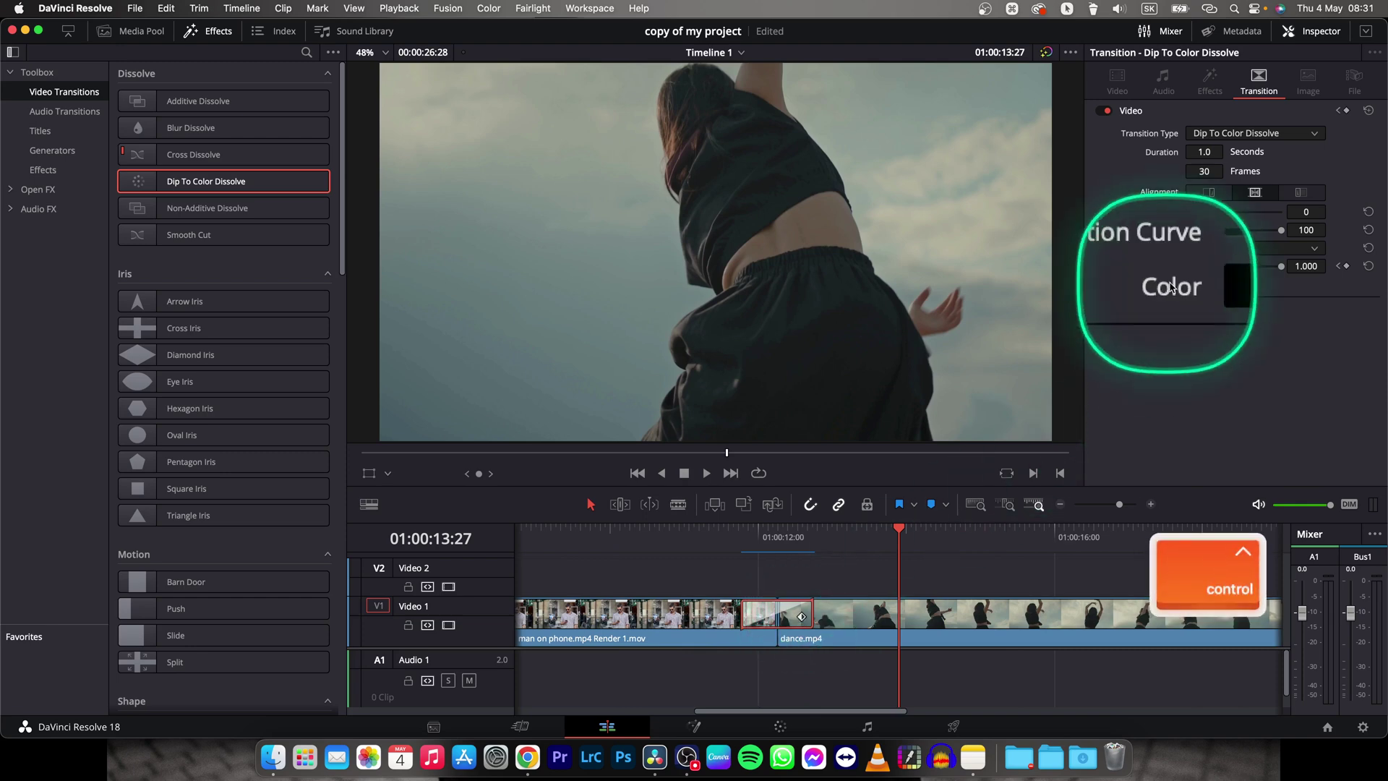
pyautogui.click(1201, 284)
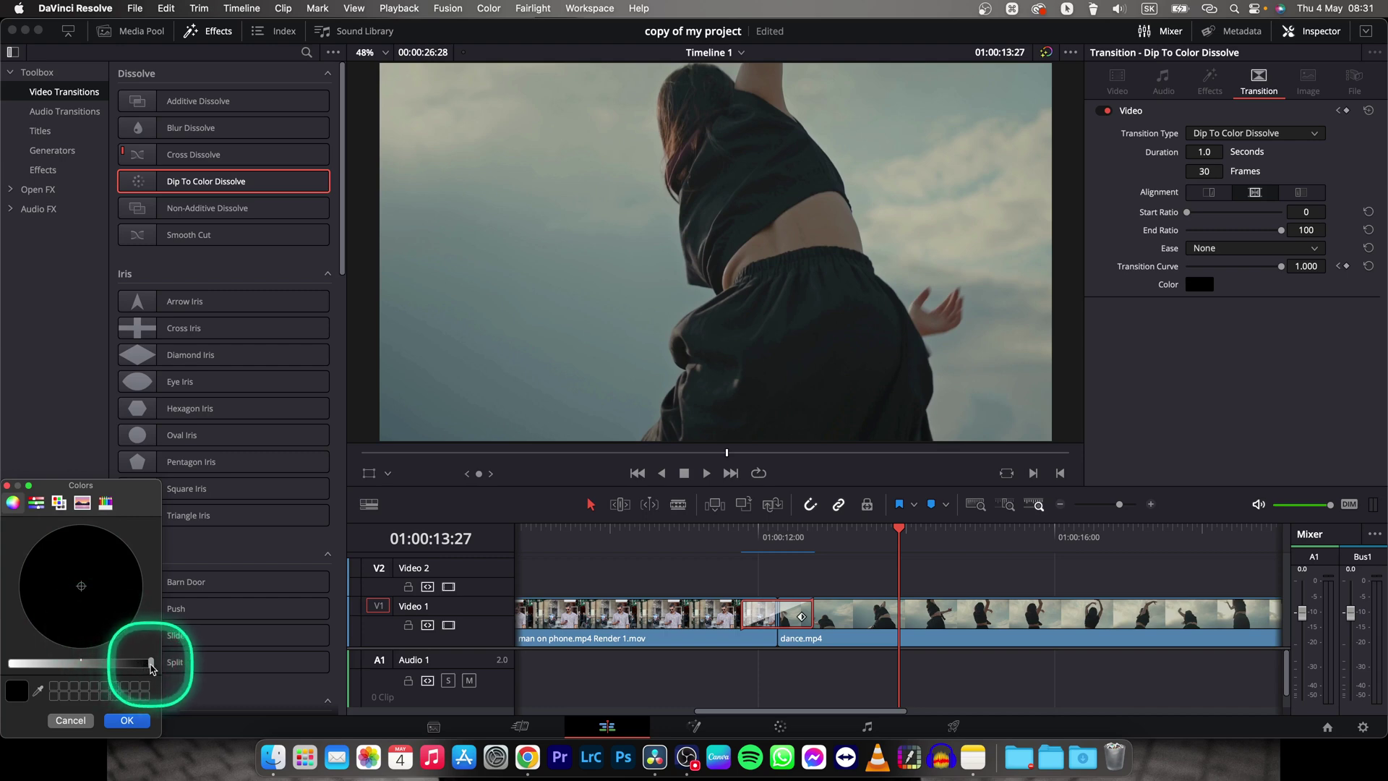
pyautogui.moveTo(151, 664); pyautogui.dragTo(9, 664)
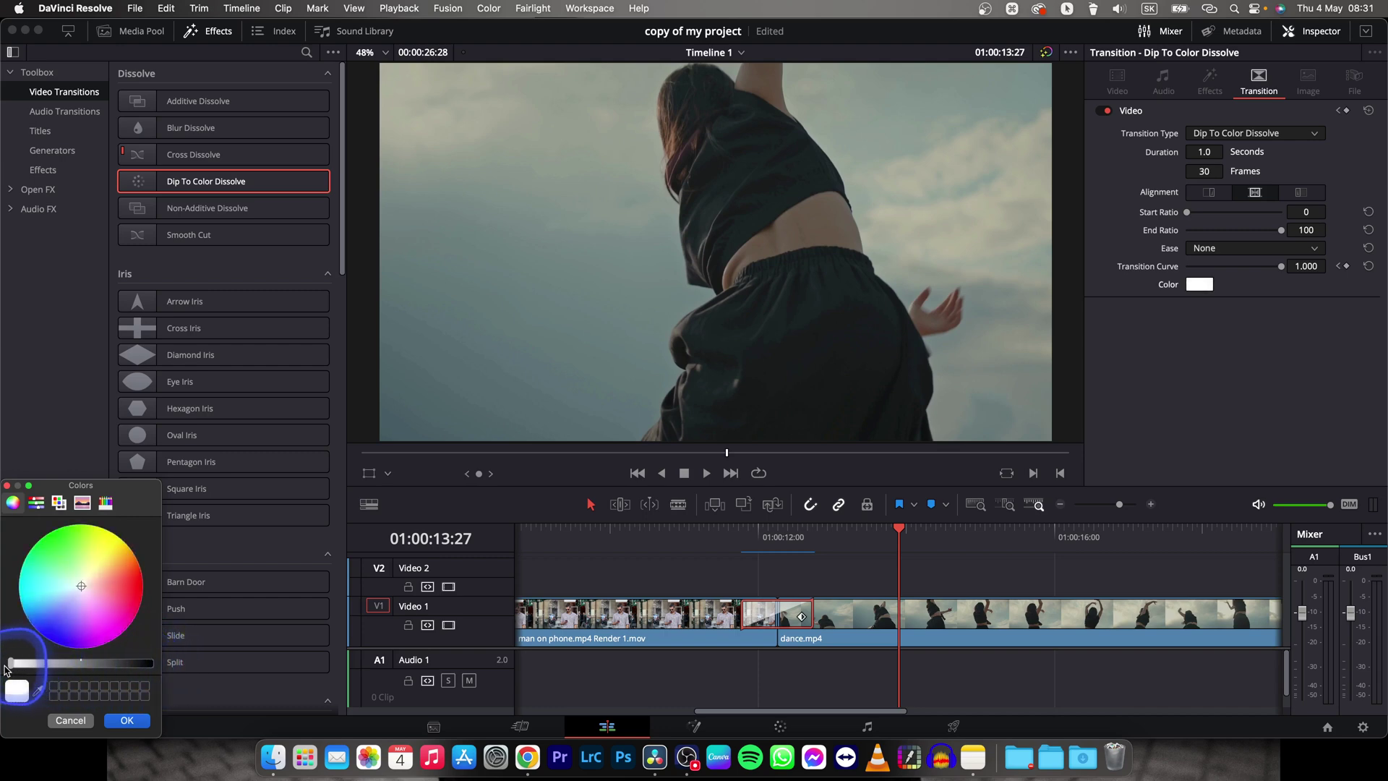
pyautogui.click(127, 721)
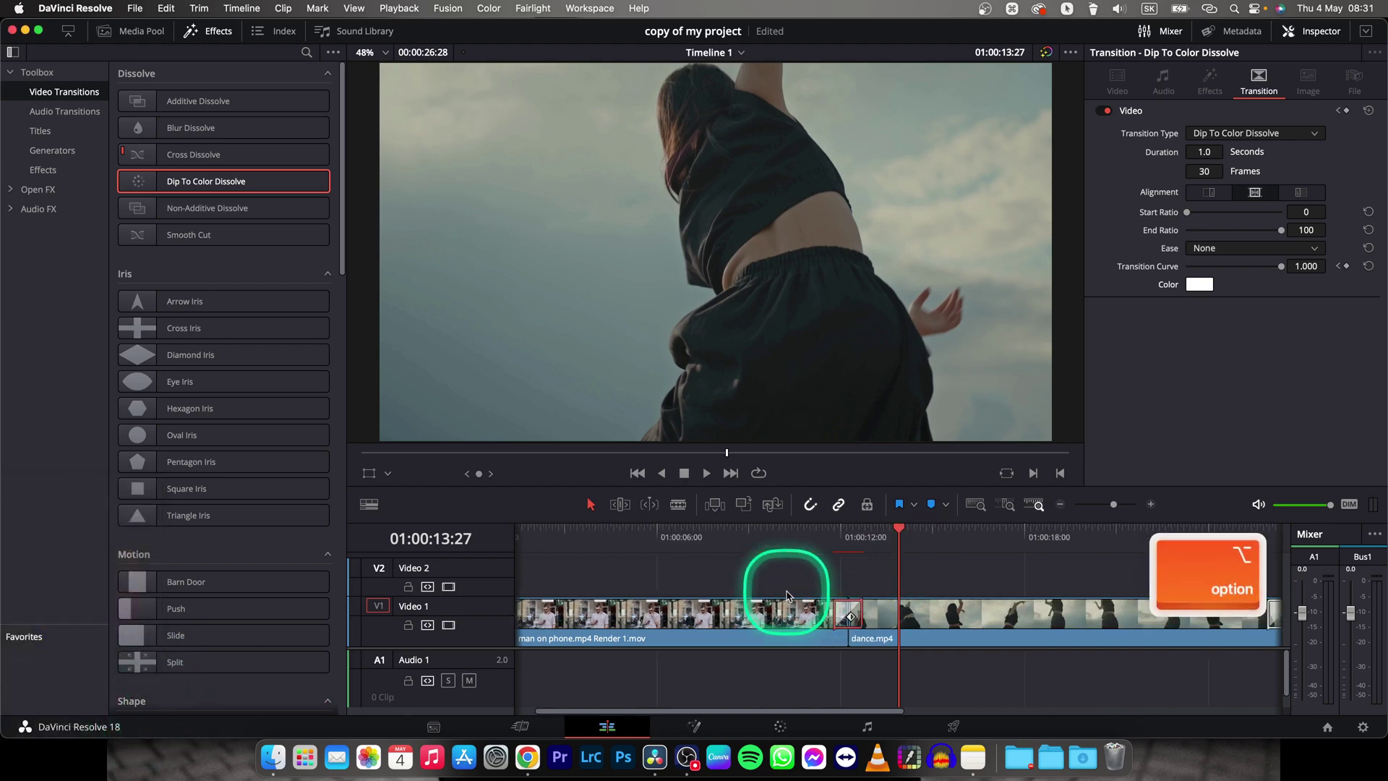
pyautogui.scroll(-5, 789, 594)
# - Play back from just before the transition to check the white dip
pyautogui.click(653, 542)
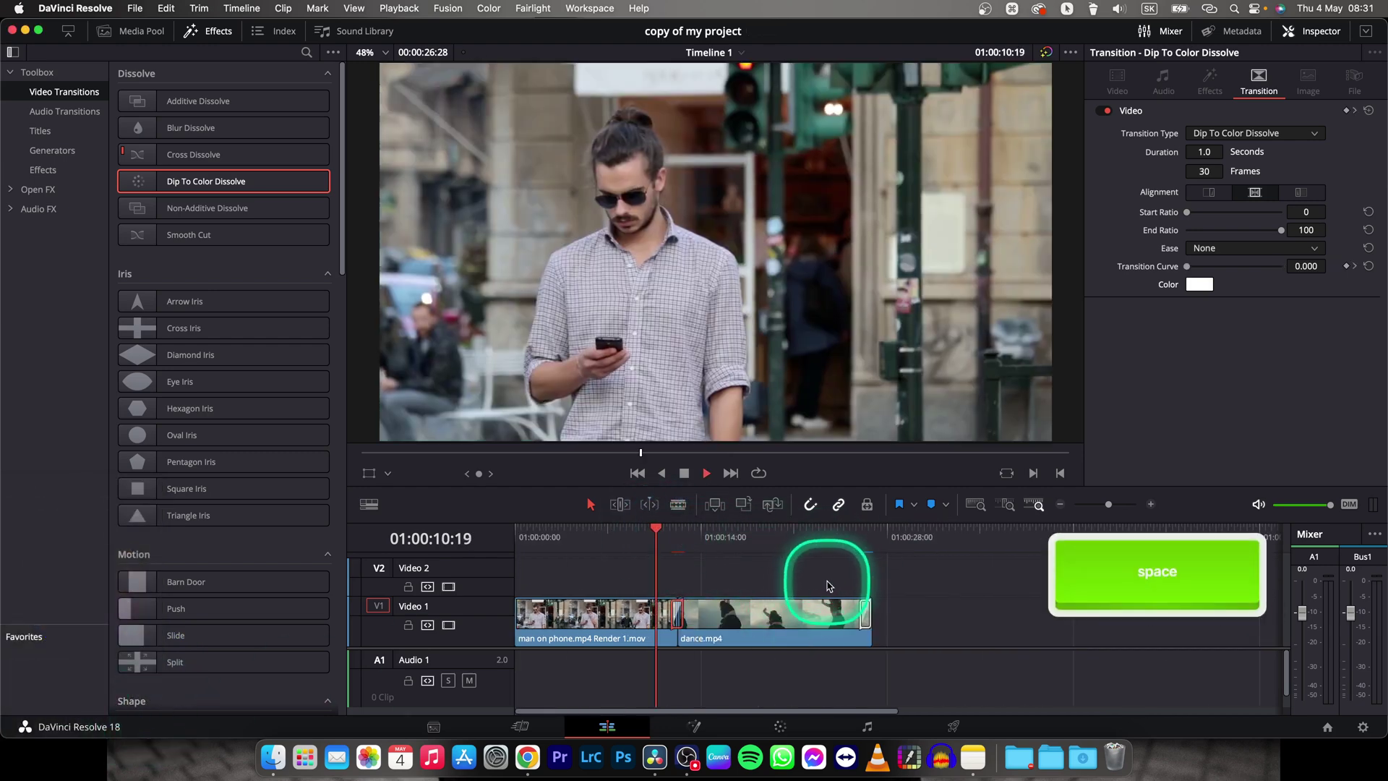
pyautogui.press('space')
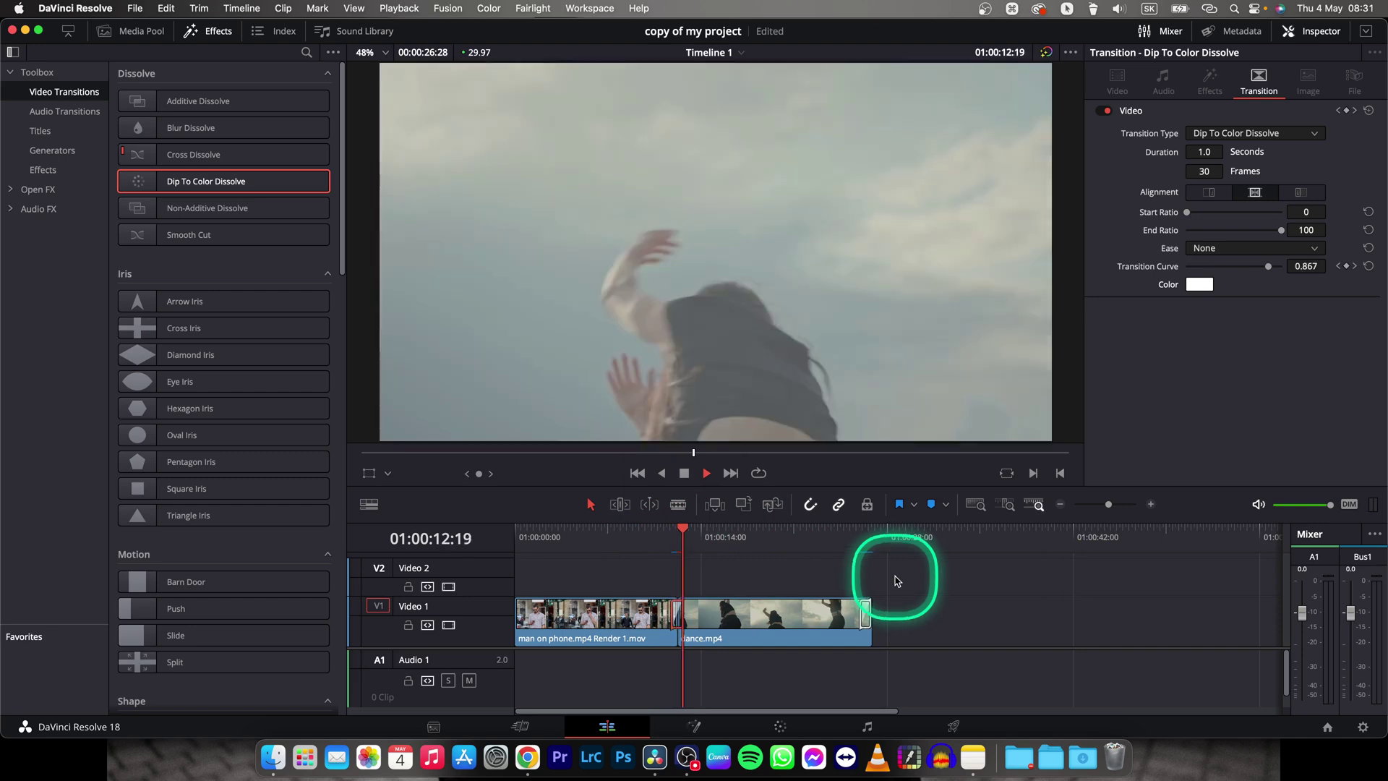
pyautogui.press('space')
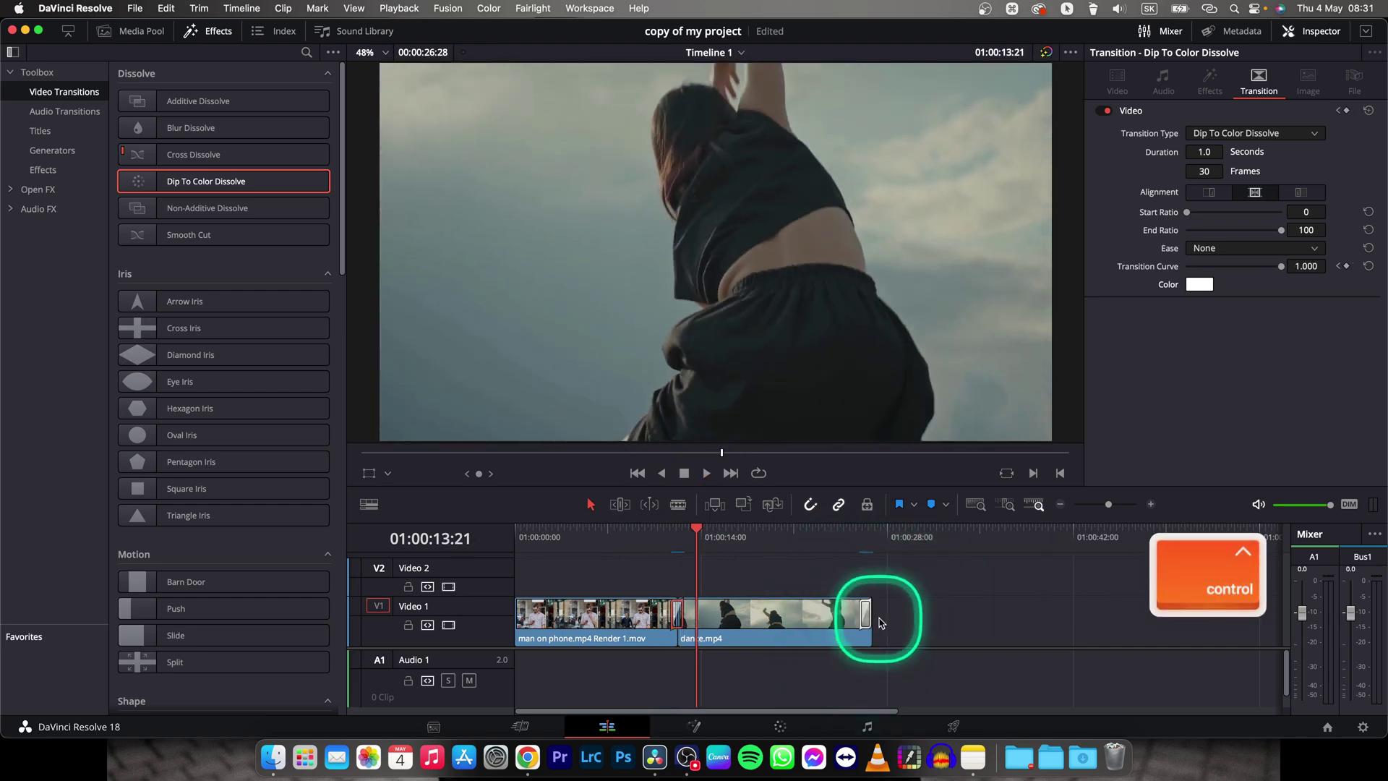
pyautogui.scroll(3, 857, 618)
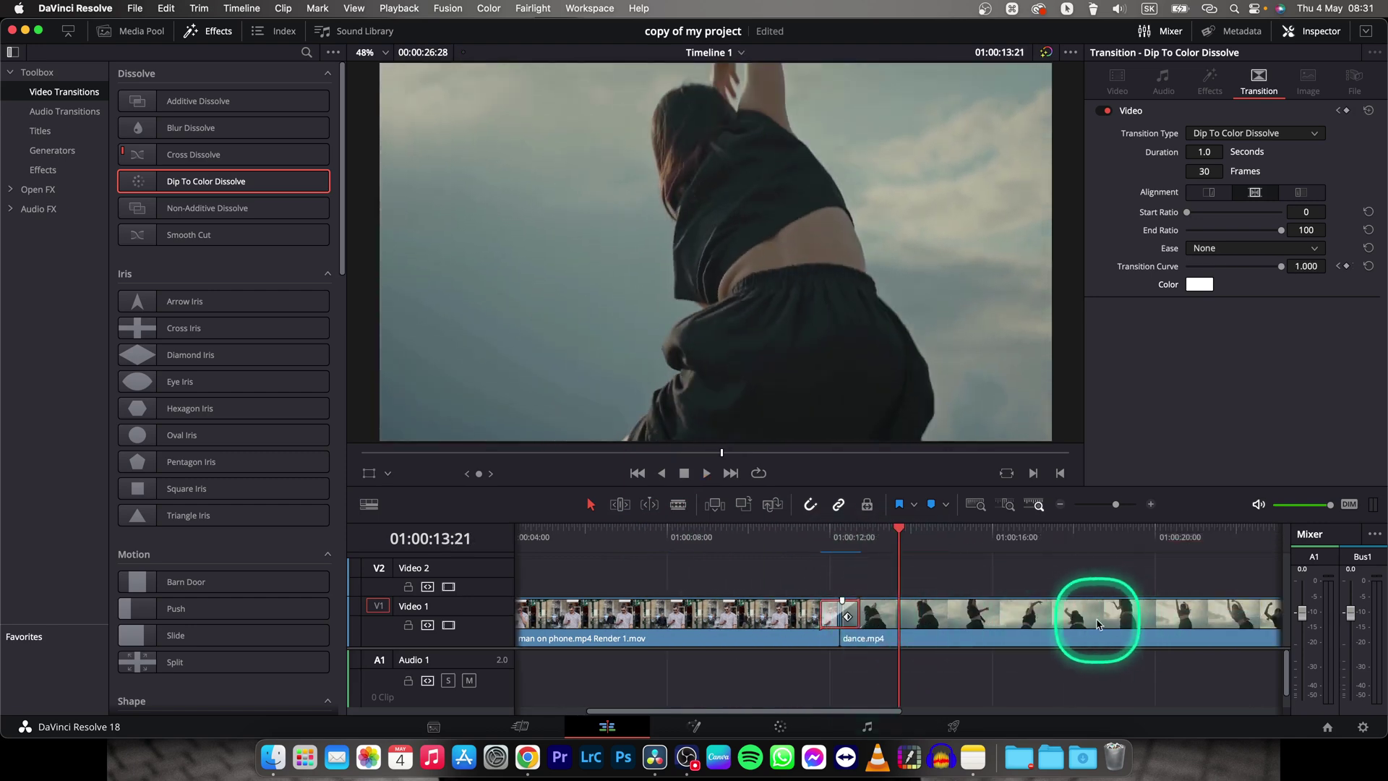
pyautogui.scroll(-5, 1072, 620)
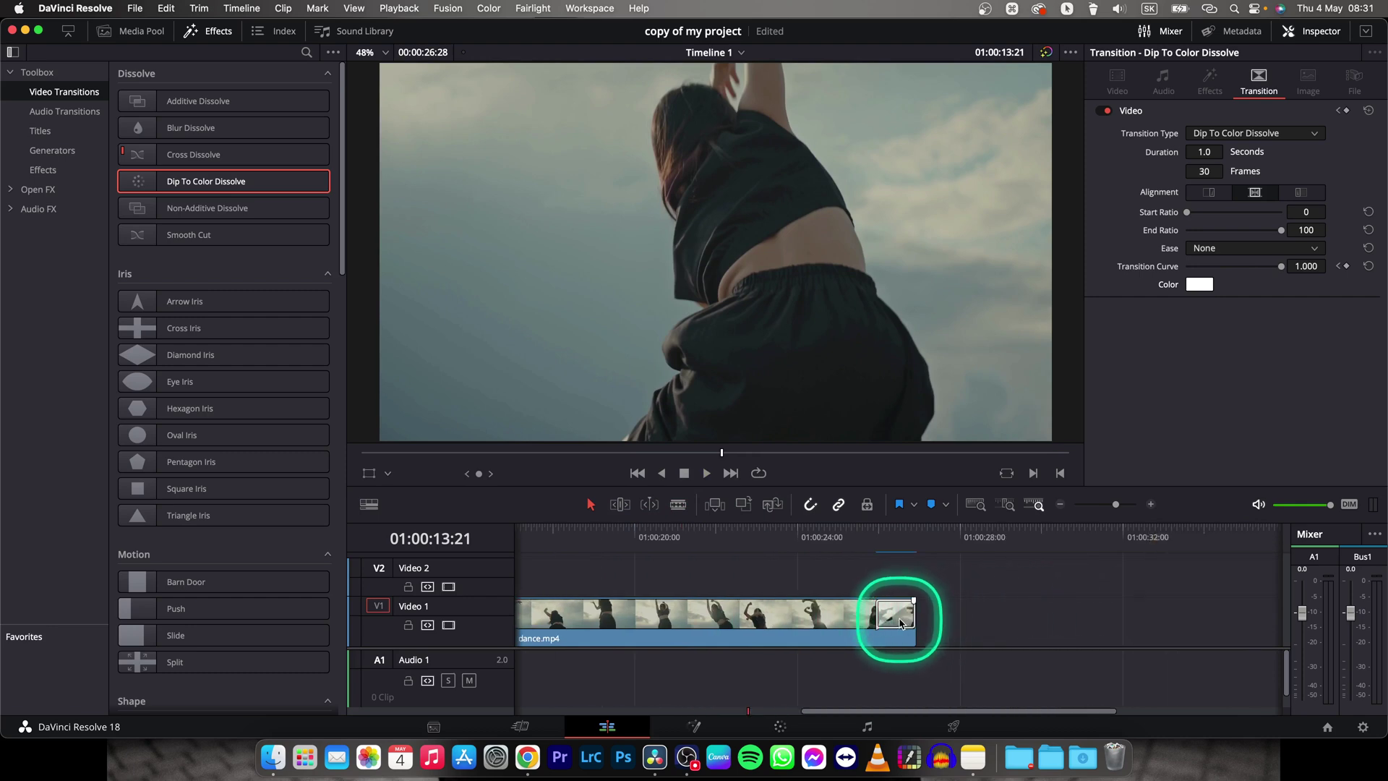
# - Set the dance.mp4 ending dissolve's colour to white and play the ending back
pyautogui.click(1200, 284)
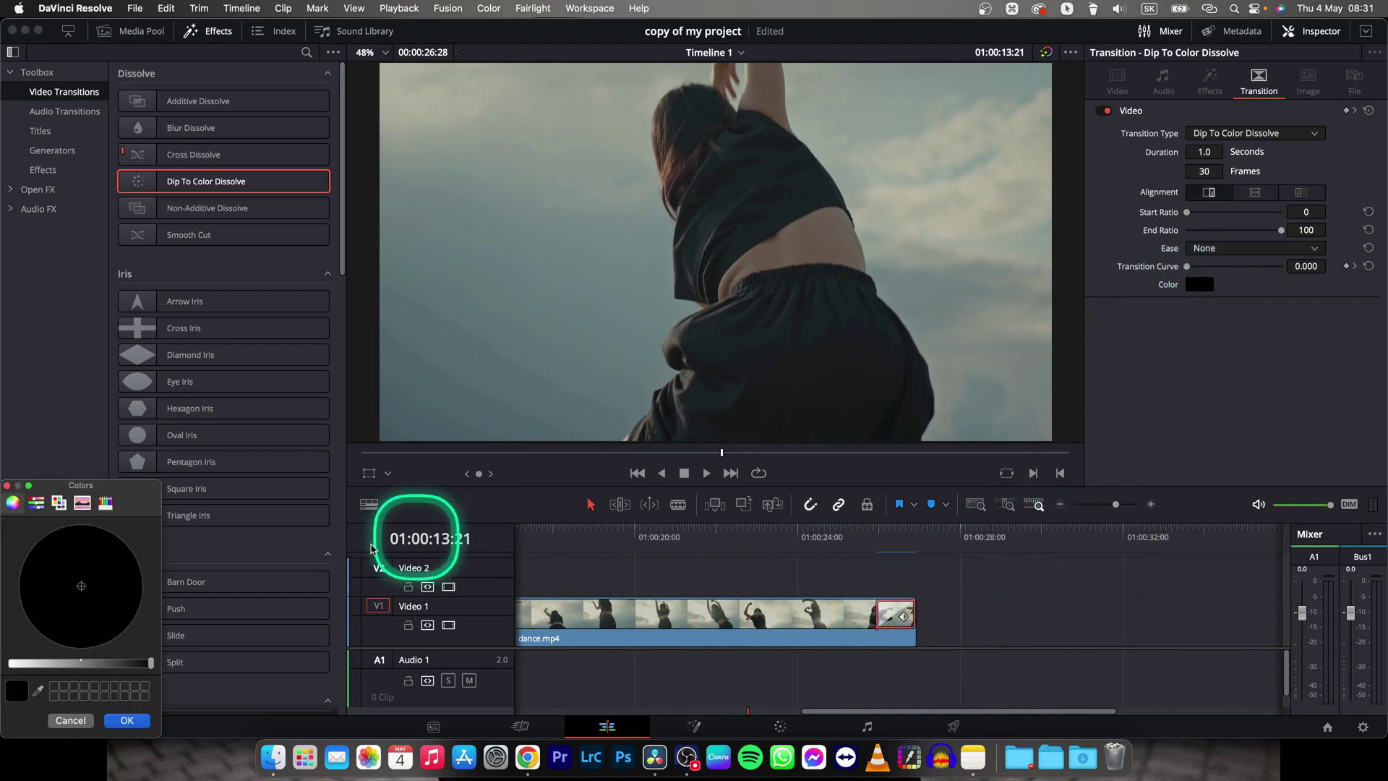
pyautogui.click(149, 665)
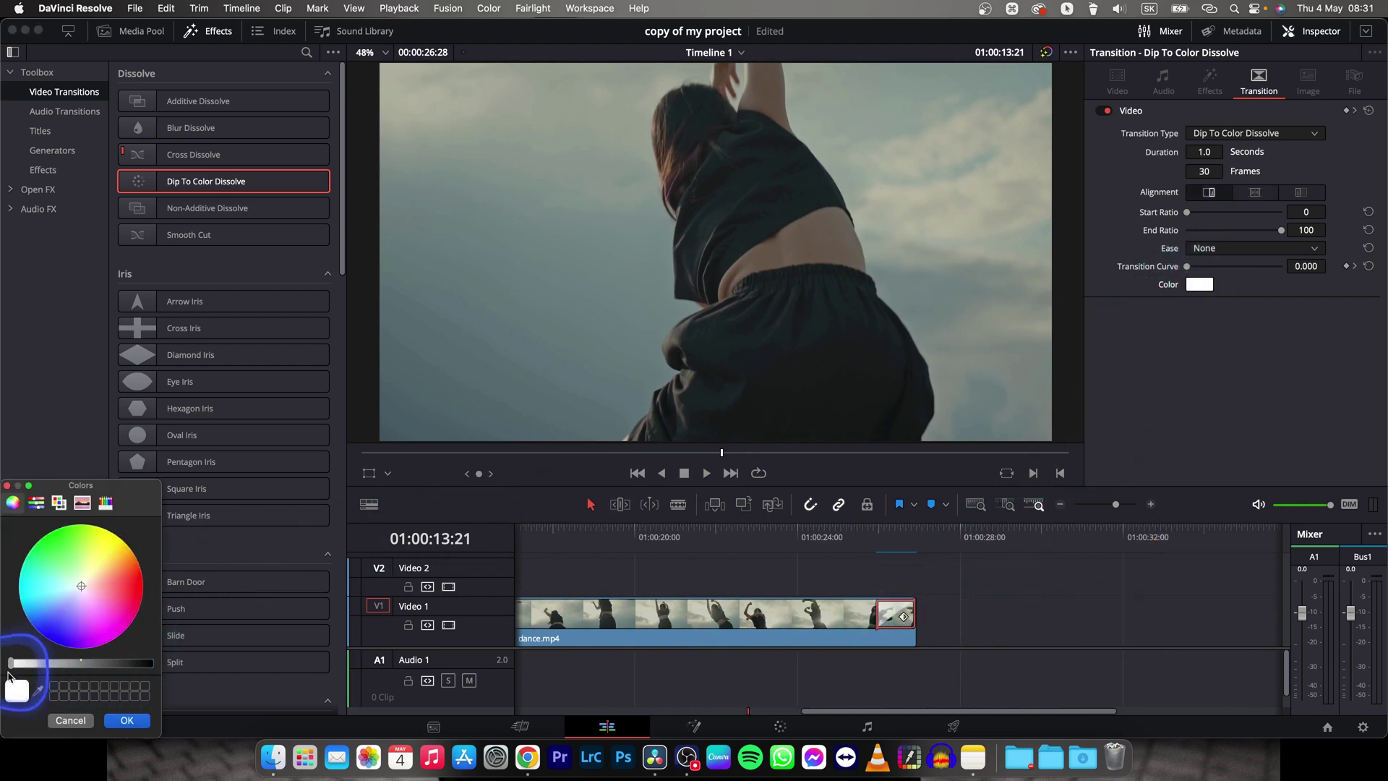
pyautogui.click(127, 720)
pyautogui.click(809, 537)
pyautogui.press('space')
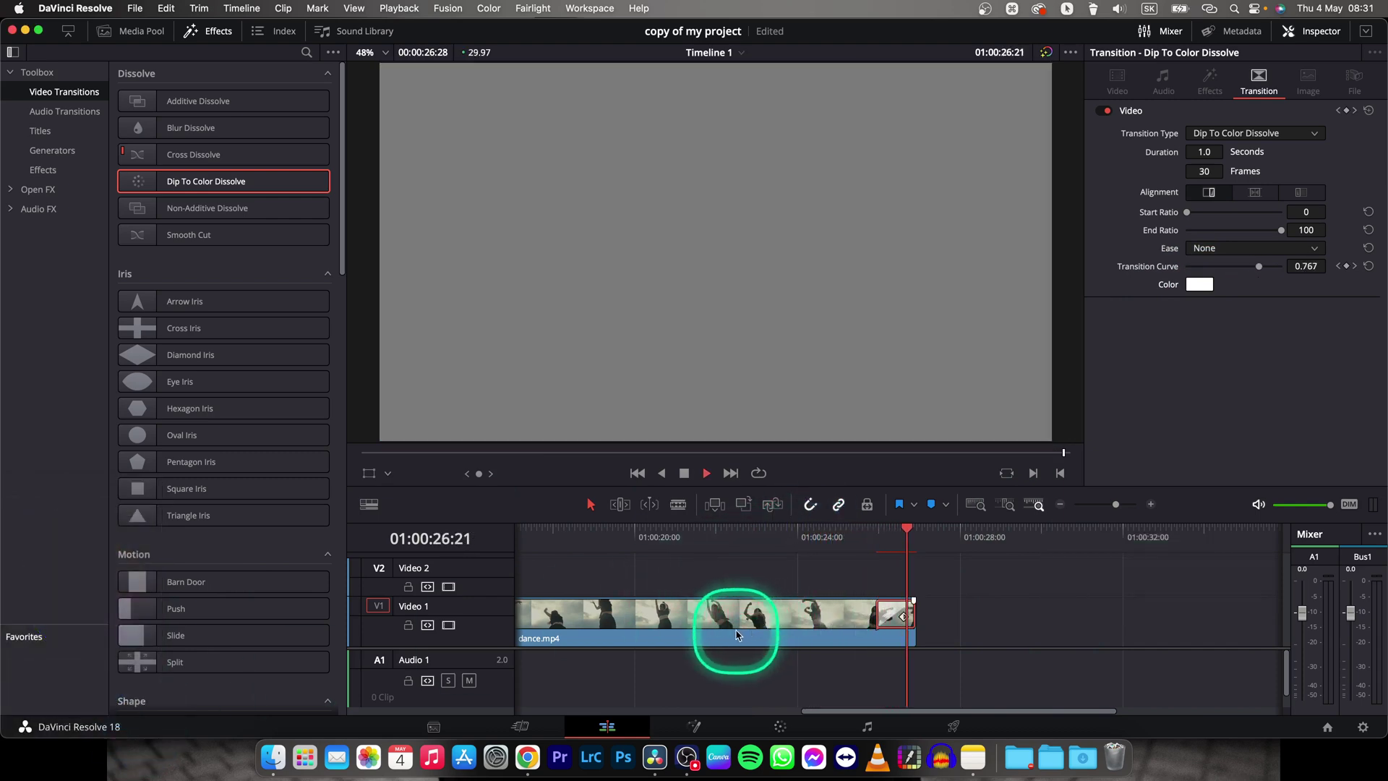
pyautogui.scroll(-3, 800, 627)
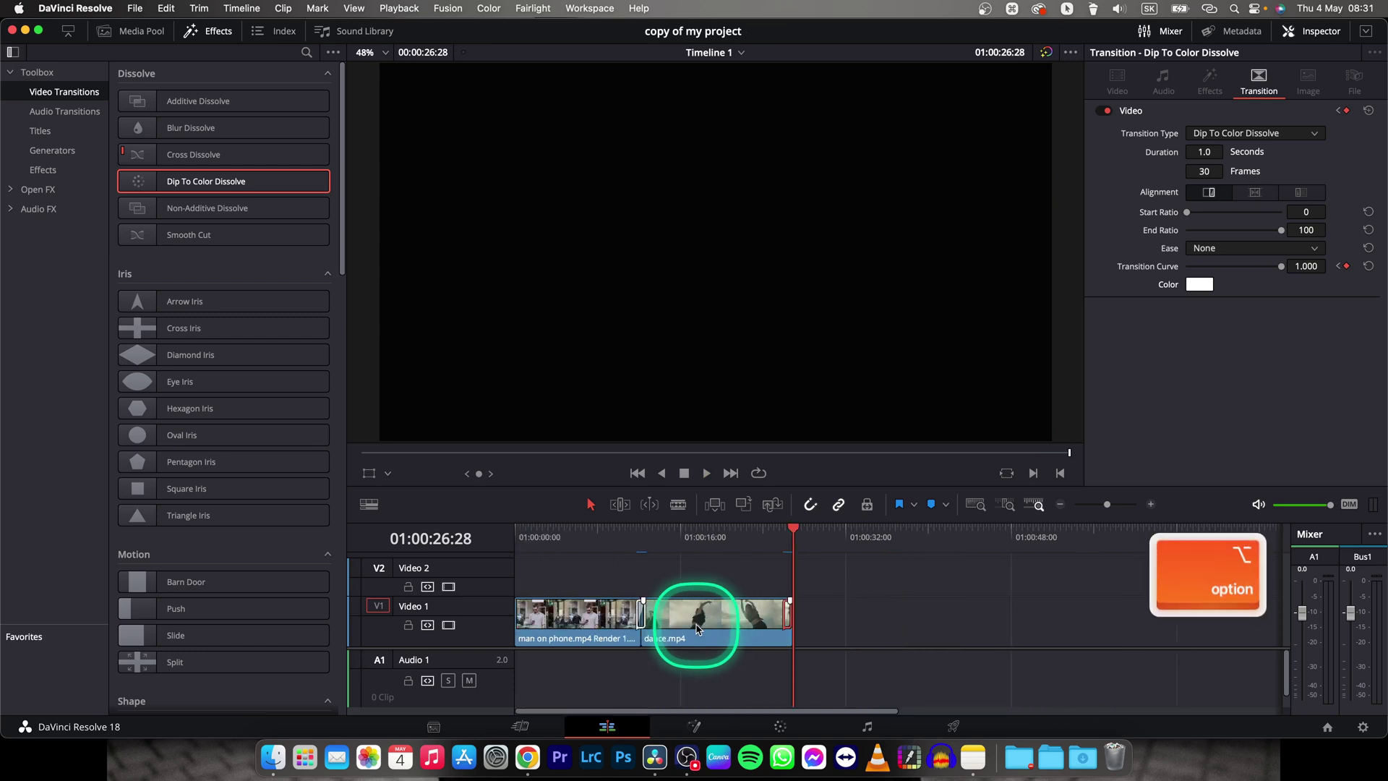